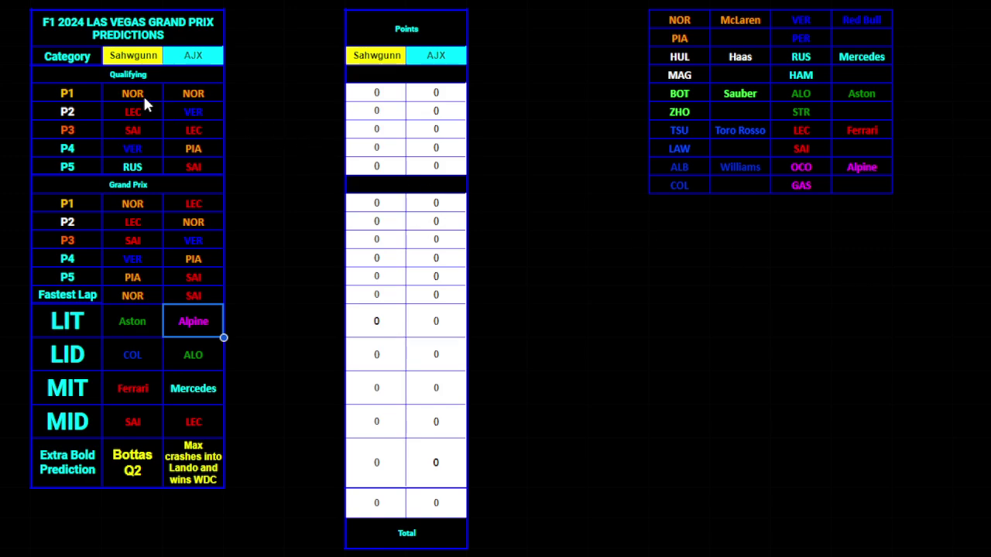
# - Fill both players' qualifying P1 and P2 picks with dark red
pyautogui.moveTo(143, 93); pyautogui.dragTo(194, 94)
pyautogui.click(577, 2)
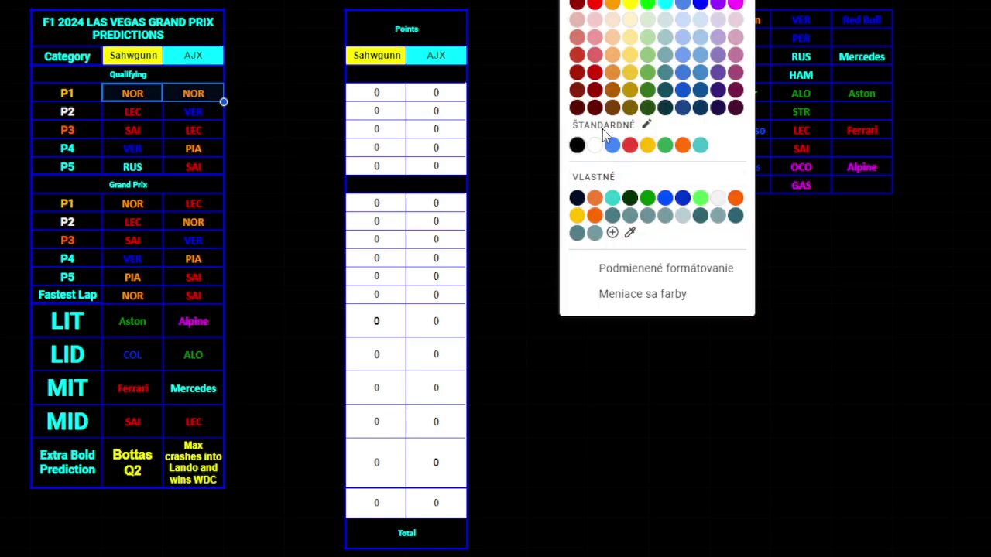
pyautogui.click(595, 108)
pyautogui.moveTo(138, 113); pyautogui.dragTo(193, 112)
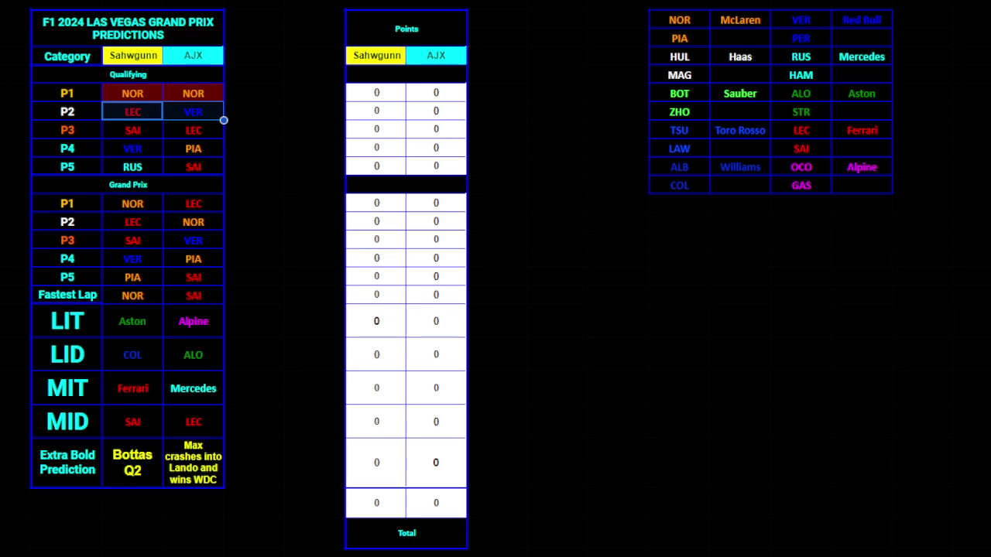
pyautogui.click(542, 2)
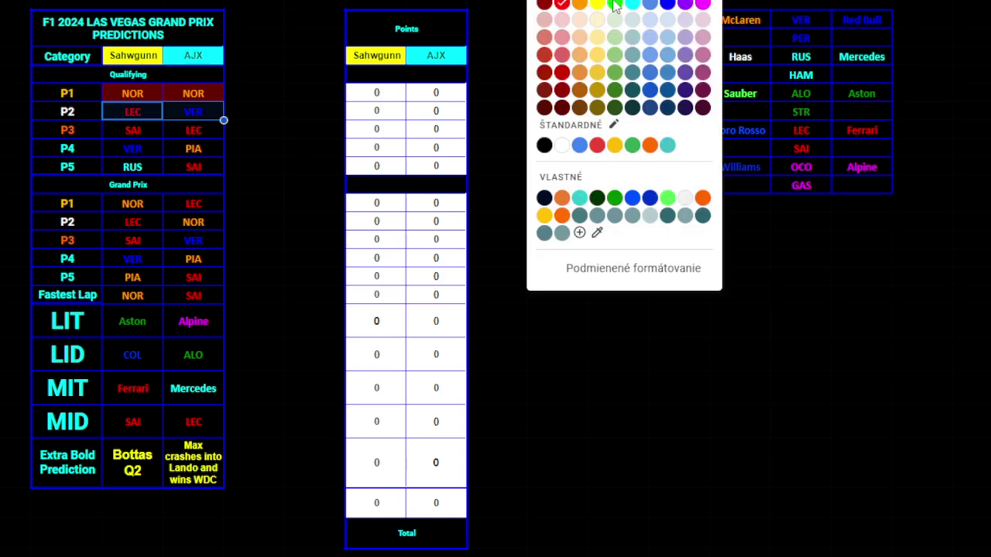
pyautogui.click(577, 1)
pyautogui.click(596, 107)
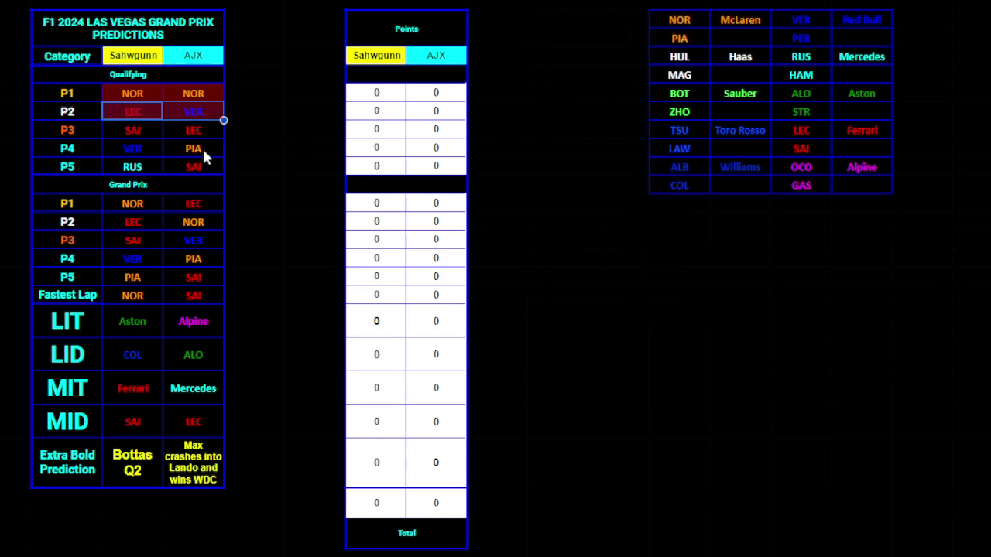
# - Fill the qualifying P3 picks, dark green for the first player's SAI and dark red for the second player's LEC
pyautogui.click(142, 130)
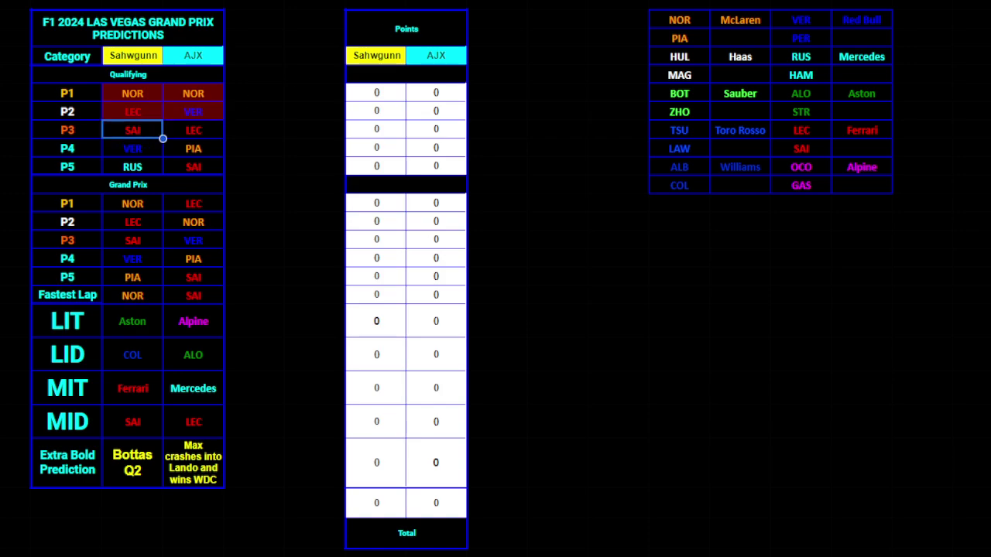
pyautogui.click(577, 1)
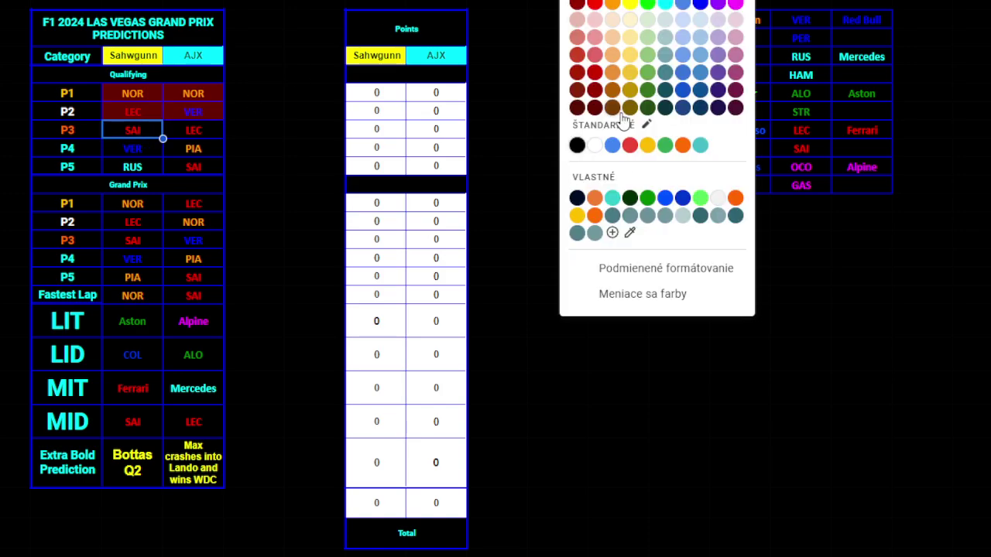
pyautogui.click(631, 193)
pyautogui.click(192, 131)
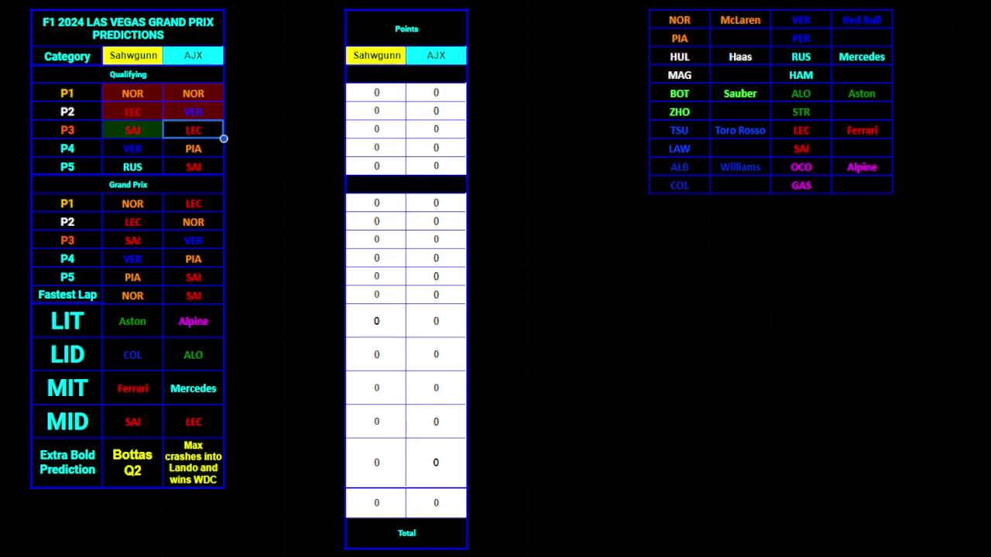
pyautogui.click(577, 1)
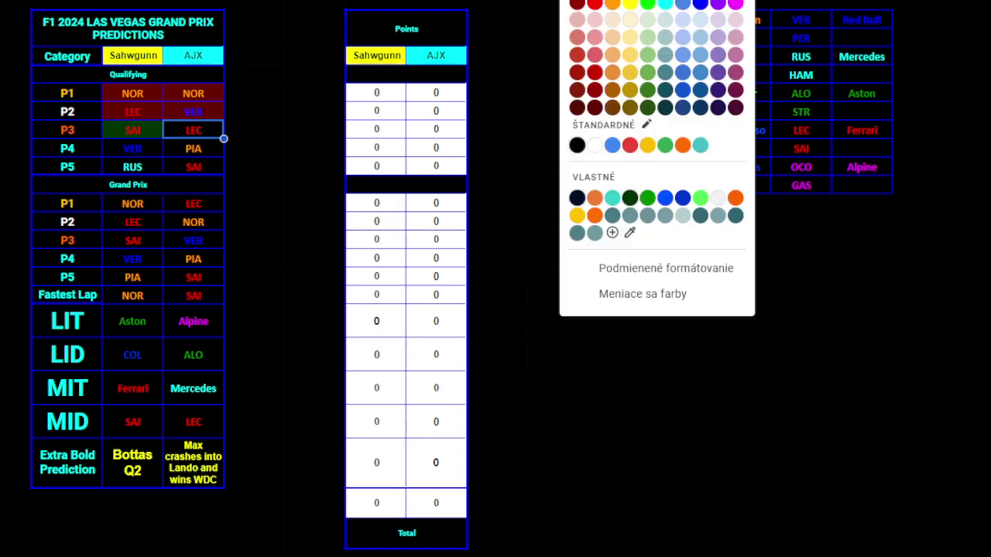
pyautogui.click(595, 109)
# - Set the first player's points for qualifying P3 to 1
pyautogui.click(375, 133)
pyautogui.write('1')
pyautogui.press('Return')
pyautogui.click(272, 189)
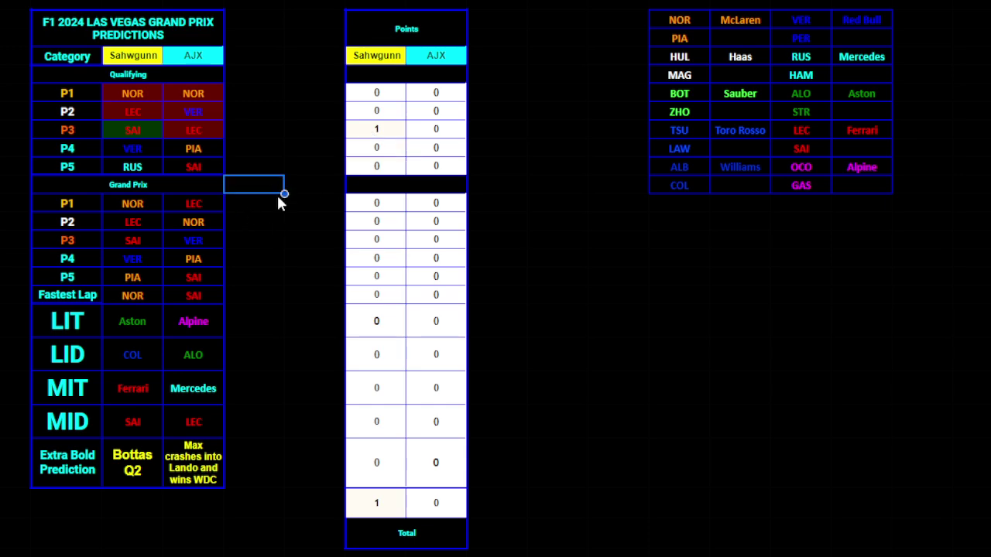
pyautogui.click(153, 154)
pyautogui.moveTo(163, 149); pyautogui.dragTo(195, 167)
pyautogui.click(573, 0)
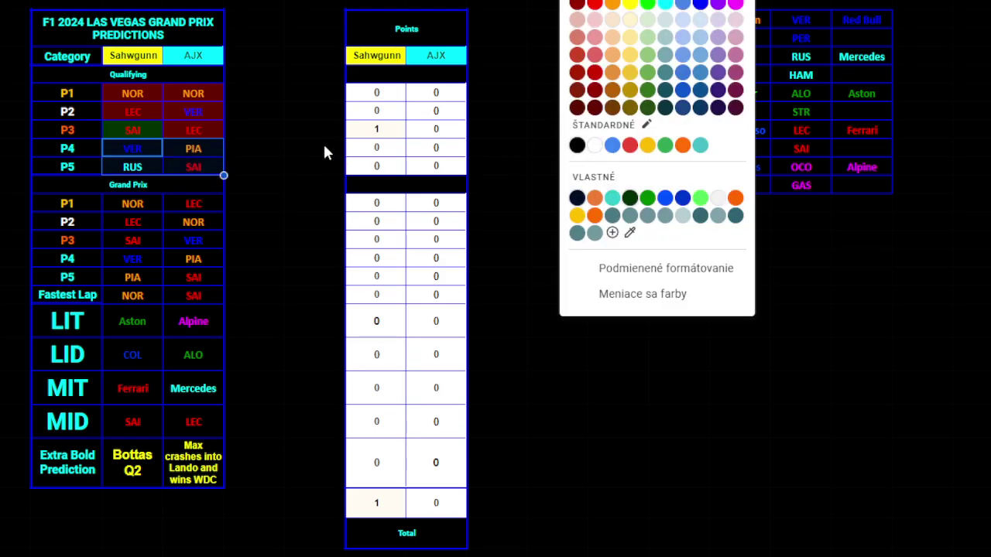
# - Recolor the first player's qualifying P3 pick, SAI, with a dark red fill
pyautogui.click(152, 131)
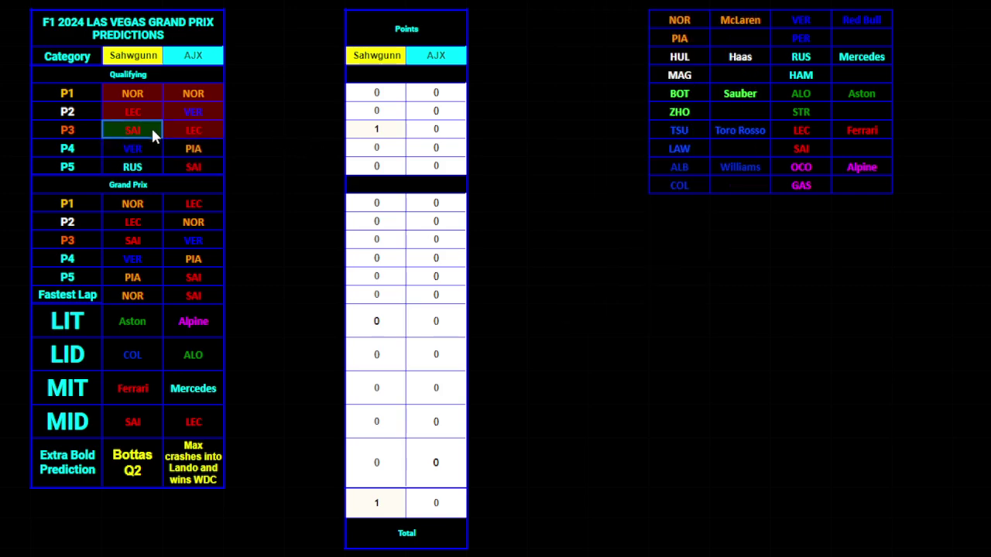
pyautogui.click(573, 0)
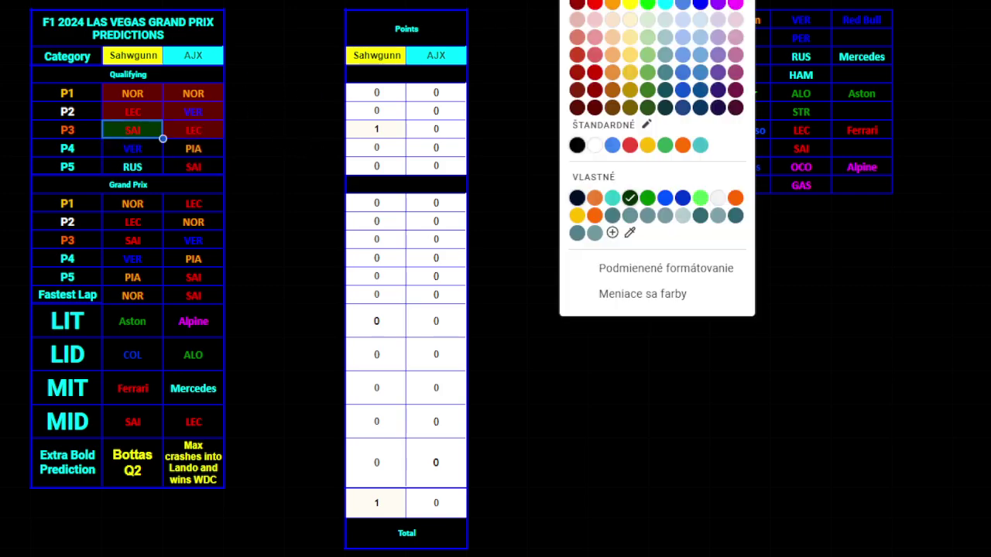
pyautogui.click(594, 99)
# - Fill both players' qualifying P4 and P5 picks with dark red
pyautogui.moveTo(153, 150); pyautogui.dragTo(179, 144)
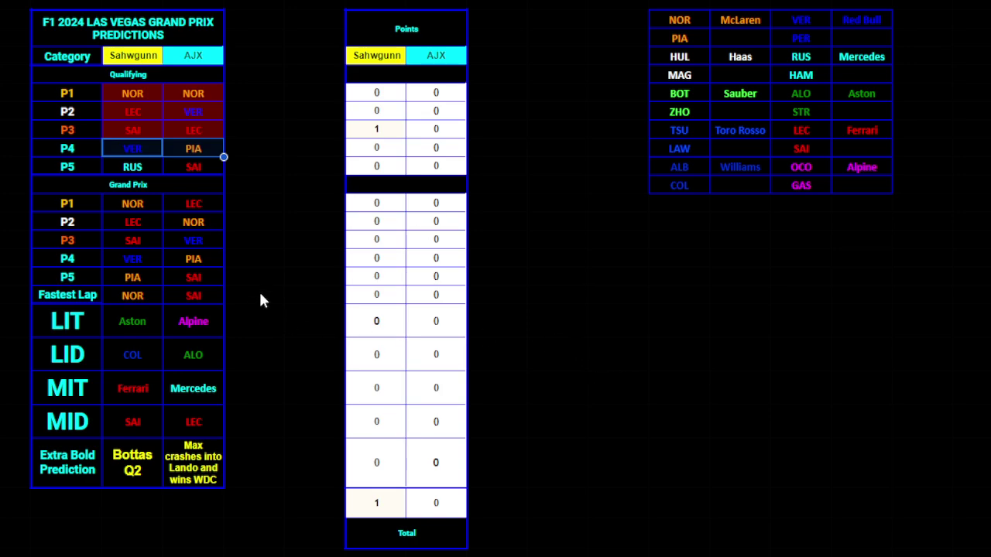
pyautogui.click(567, 2)
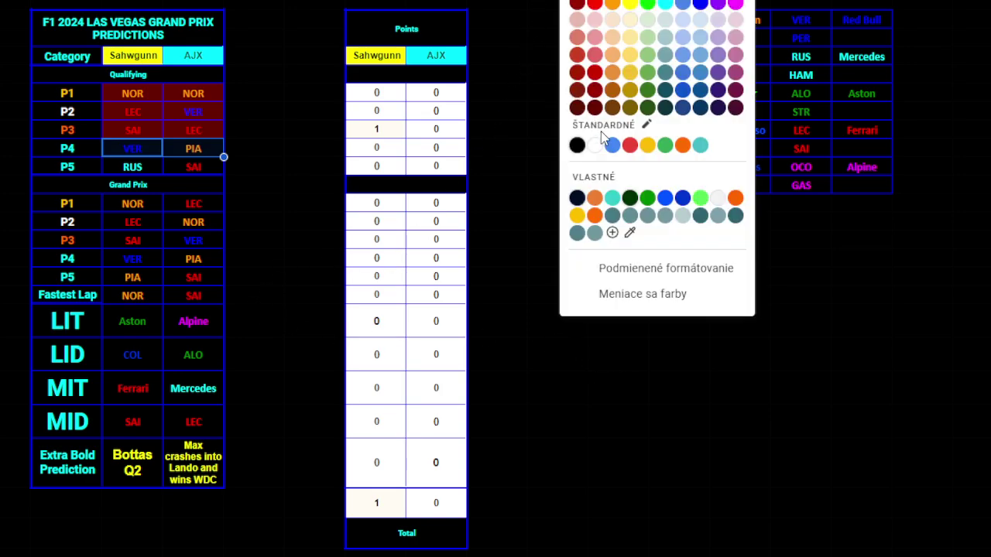
pyautogui.click(593, 106)
pyautogui.click(141, 168)
pyautogui.click(568, 2)
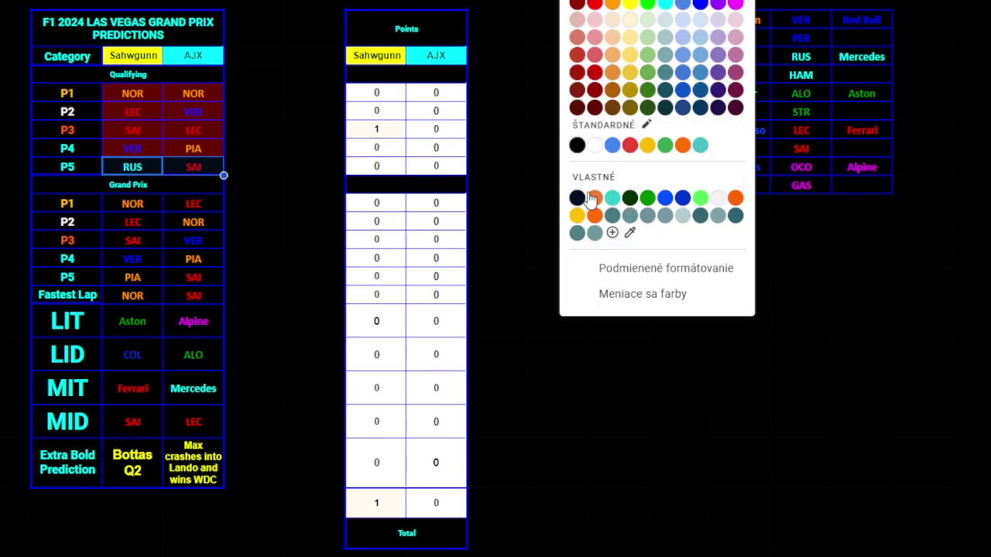
pyautogui.click(594, 106)
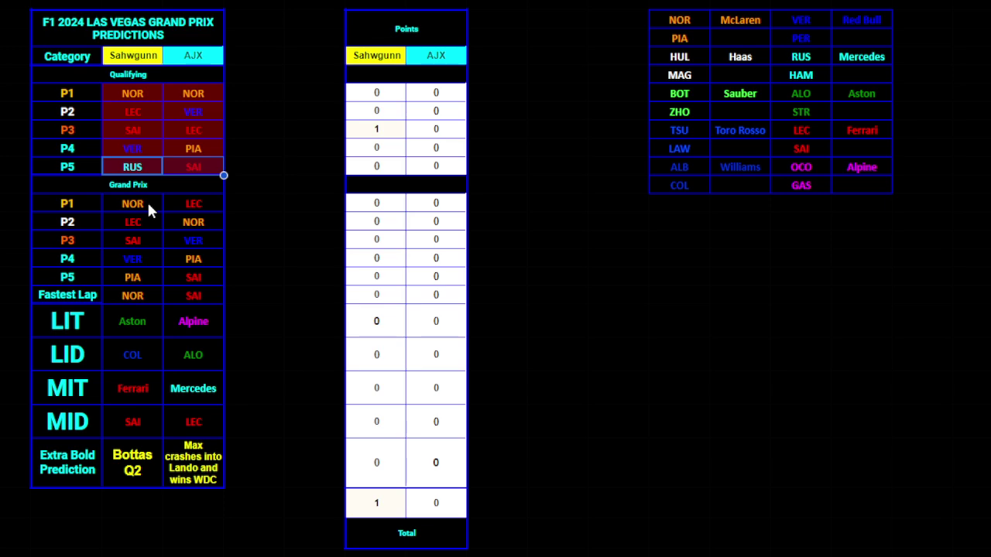
# - Fill both players' Grand Prix P1 and P2 picks with dark red
pyautogui.moveTo(148, 206); pyautogui.dragTo(194, 205)
pyautogui.click(566, 2)
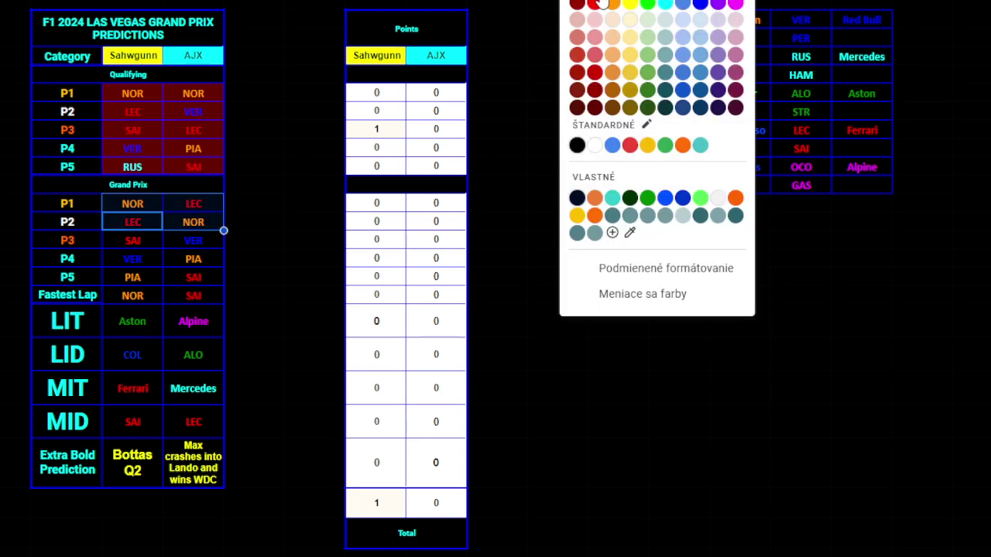
pyautogui.click(594, 108)
# - Fill the first player's Grand Prix P3 pick, SAI, dark green and set its points to 1
pyautogui.click(139, 242)
pyautogui.click(566, 2)
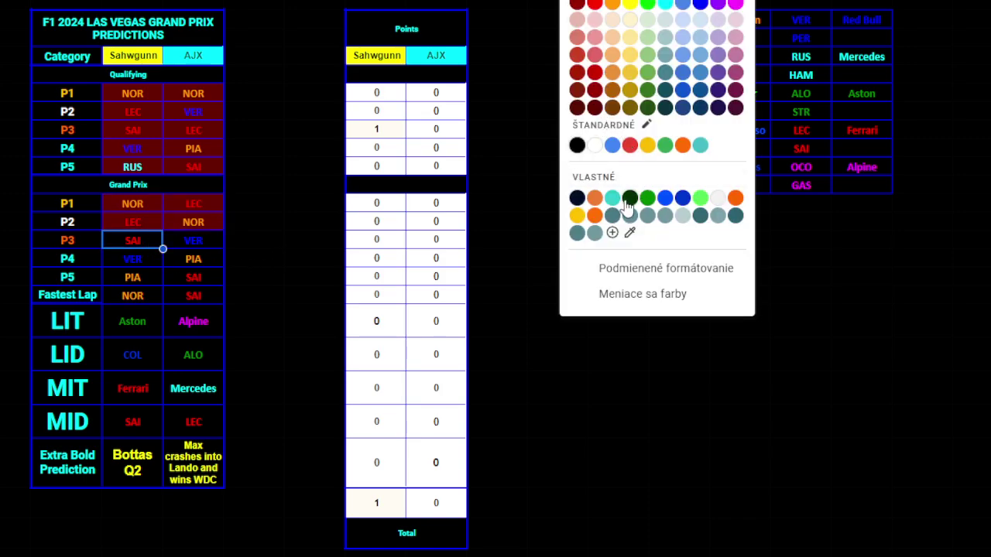
pyautogui.click(578, 198)
pyautogui.click(391, 244)
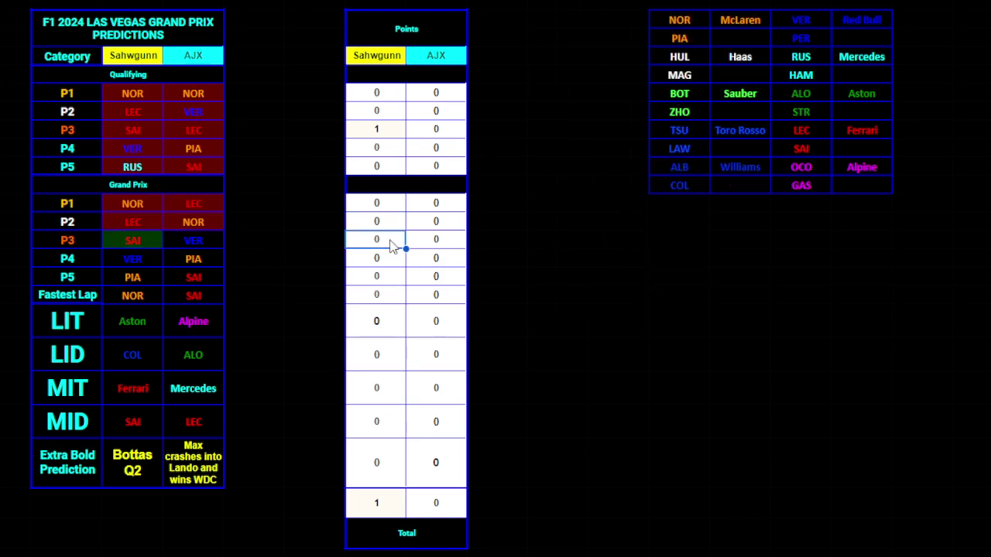
pyautogui.write('1')
# - Fill the second player's Grand Prix P3 pick, VER, and both players' P4 and P5 picks with dark red
pyautogui.click(194, 240)
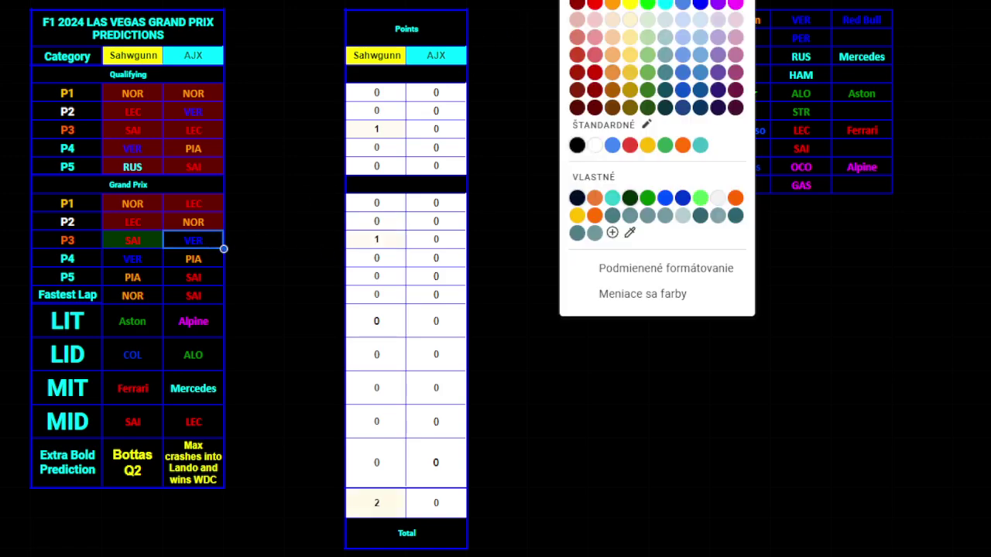
pyautogui.click(593, 103)
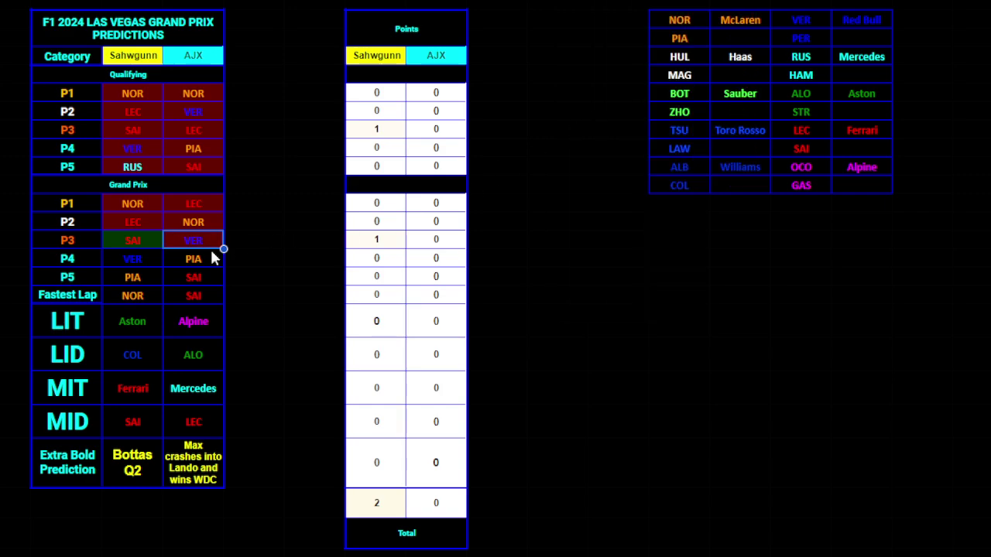
pyautogui.click(152, 264)
pyautogui.moveTo(143, 267); pyautogui.dragTo(197, 279)
pyautogui.click(569, 0)
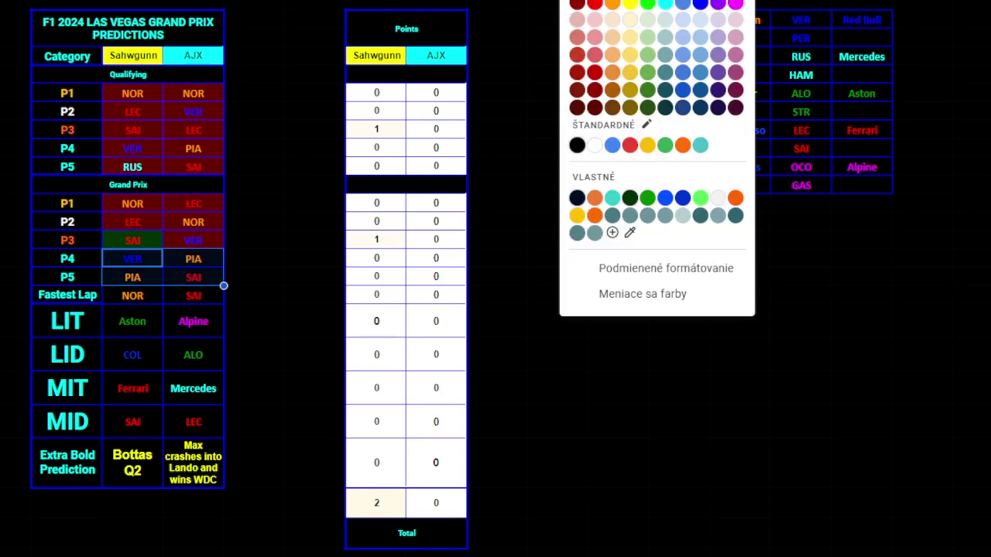
pyautogui.click(595, 107)
pyautogui.click(274, 312)
# - Fill the Fastest Lap picks, dark green for the first player's NOR and dark red for the second player's SAI
pyautogui.click(127, 303)
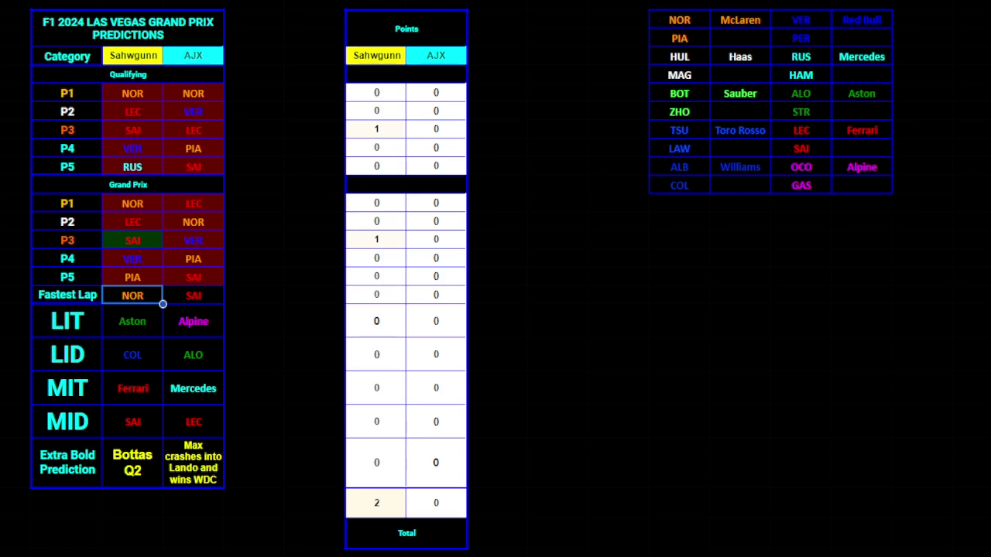
pyautogui.click(569, 1)
pyautogui.click(579, 198)
pyautogui.click(198, 295)
pyautogui.click(569, 2)
pyautogui.click(594, 109)
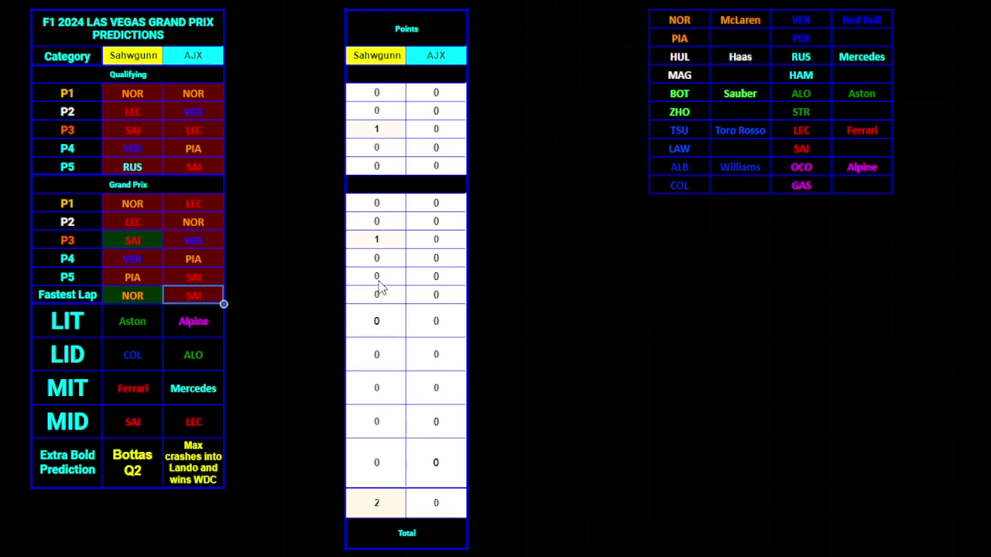
# - Set the first player's Fastest Lap points to 1
pyautogui.click(382, 295)
pyautogui.write('1')
pyautogui.click(559, 384)
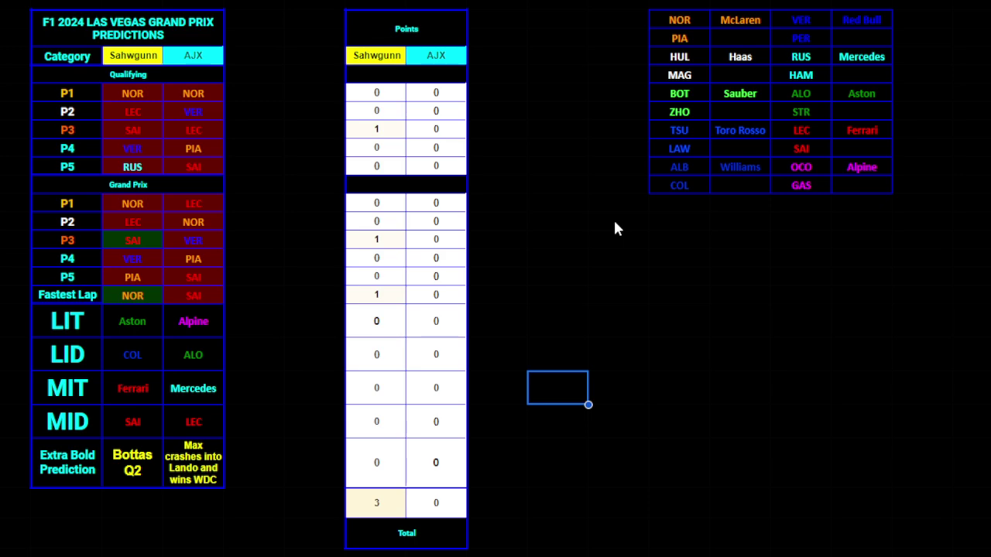
# - Fill the LIT picks, dark green for Aston and dark red for Alpine
pyautogui.click(138, 331)
pyautogui.click(575, 1)
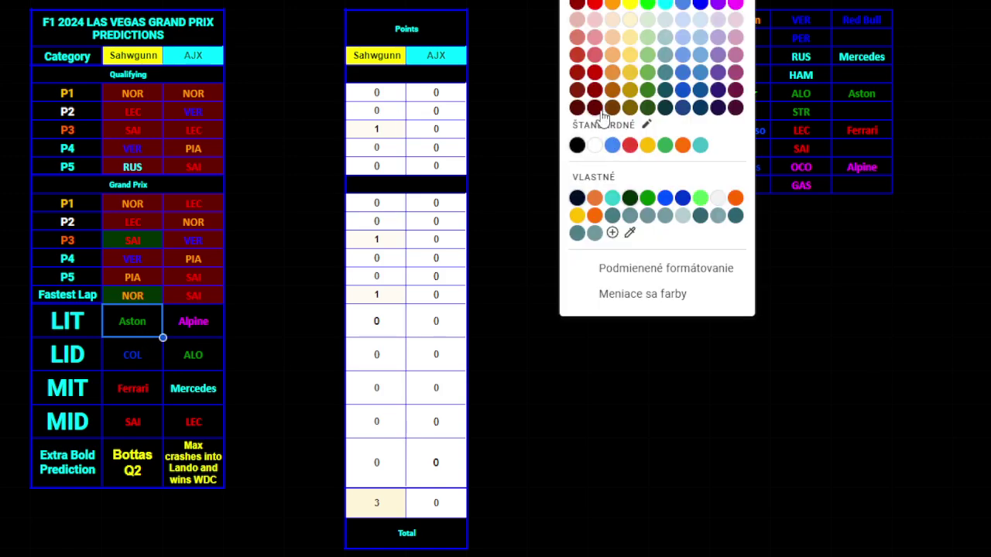
pyautogui.click(648, 198)
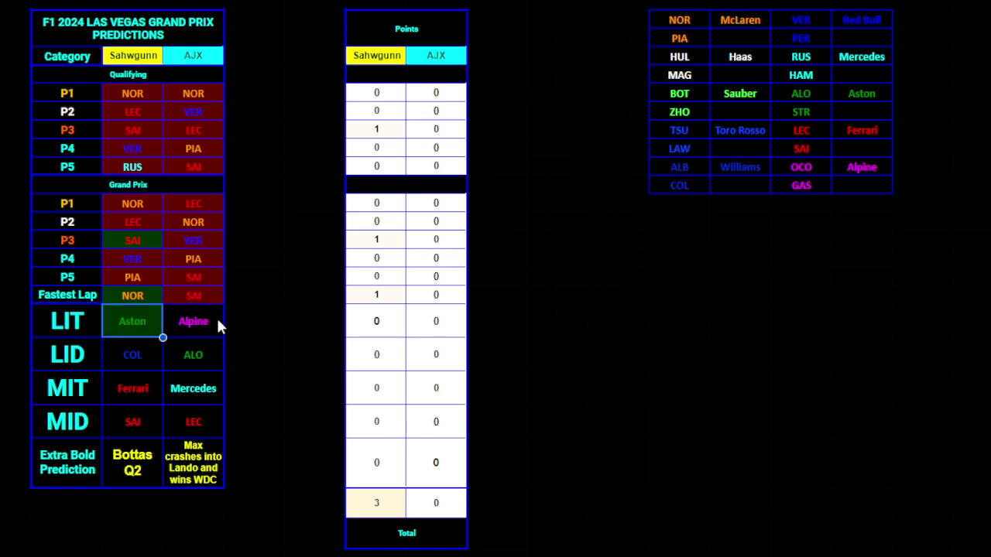
pyautogui.click(213, 319)
pyautogui.click(574, 1)
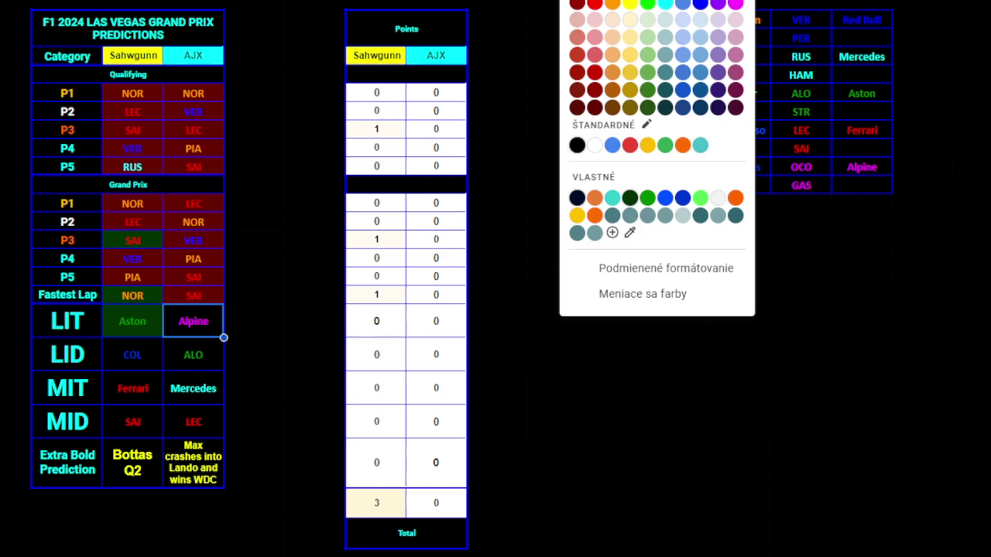
pyautogui.click(594, 108)
# - Set the first player's LIT points to 1
pyautogui.click(376, 321)
pyautogui.write('1')
pyautogui.click(310, 395)
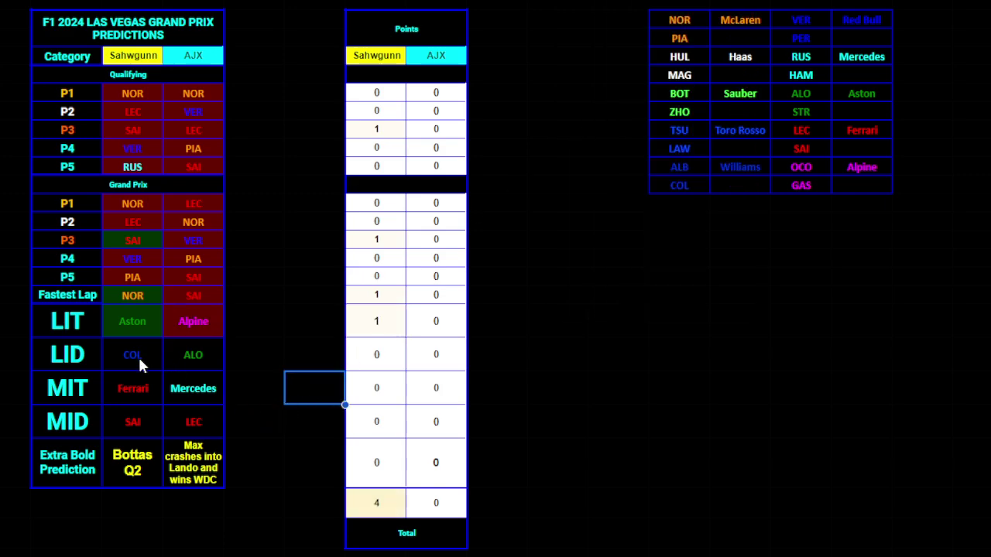
# - Fill both LID picks, COL and ALO, with dark red
pyautogui.click(194, 358)
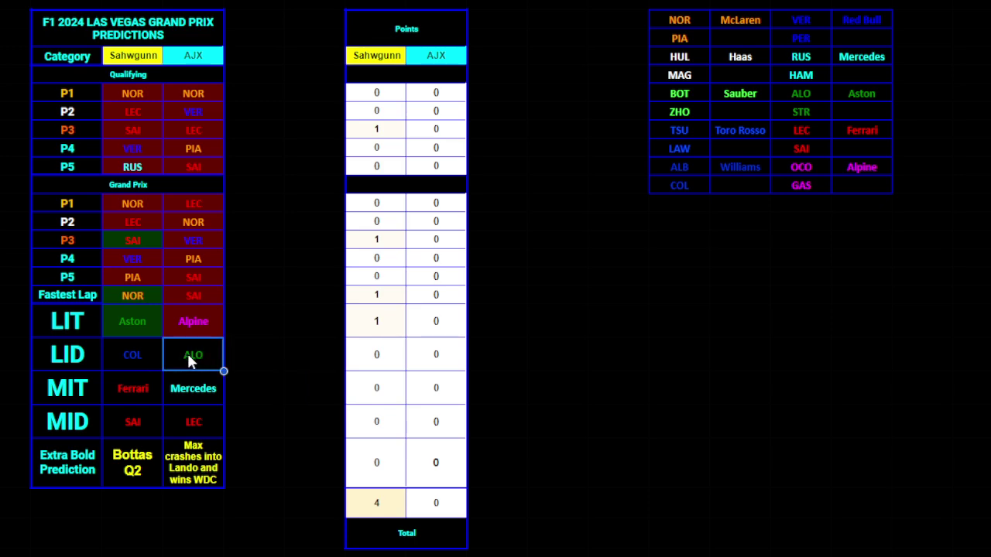
pyautogui.click(140, 358)
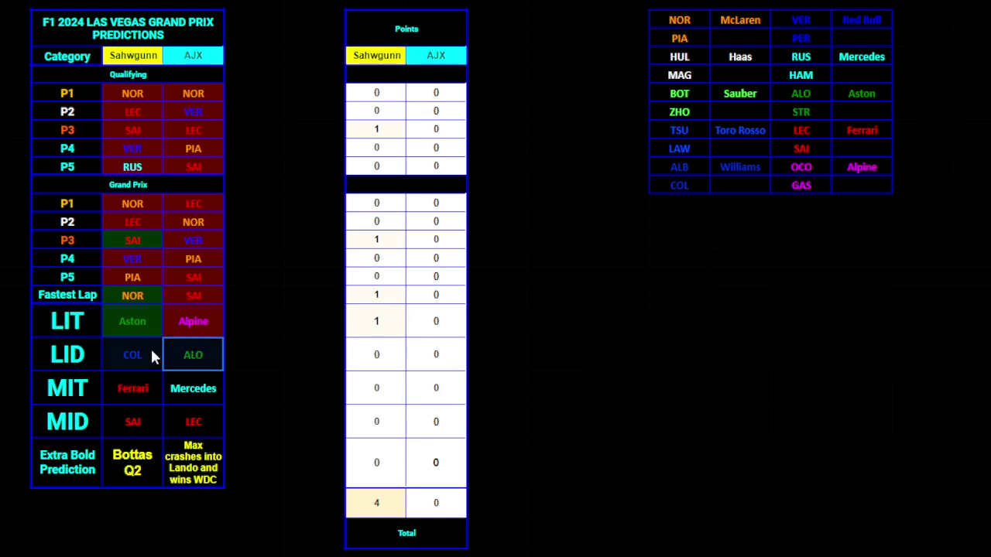
pyautogui.moveTo(147, 347); pyautogui.dragTo(194, 354)
pyautogui.click(573, 0)
pyautogui.click(595, 107)
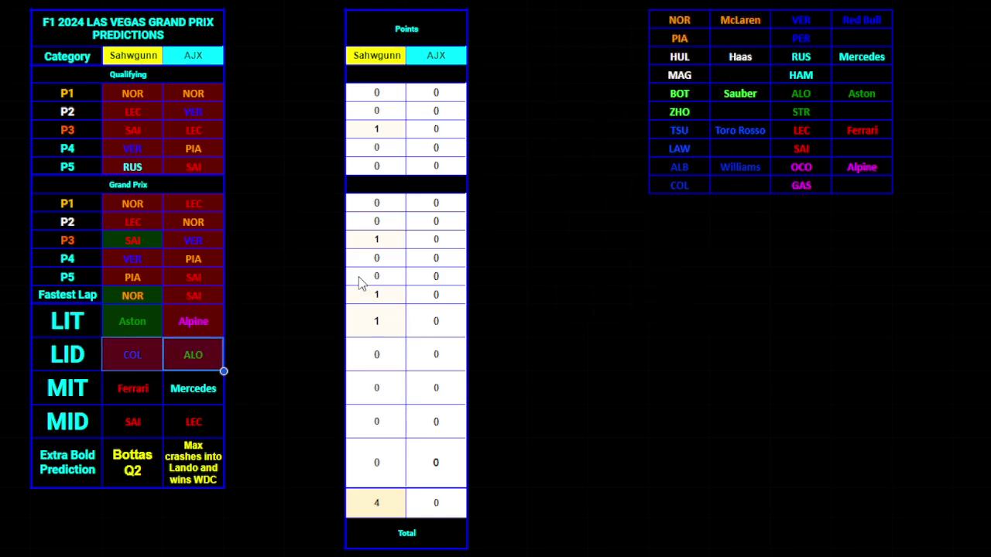
# - Fill the MIT picks, dark green for Mercedes and dark red for Ferrari
pyautogui.click(131, 388)
pyautogui.click(204, 391)
pyautogui.click(573, 0)
pyautogui.click(630, 199)
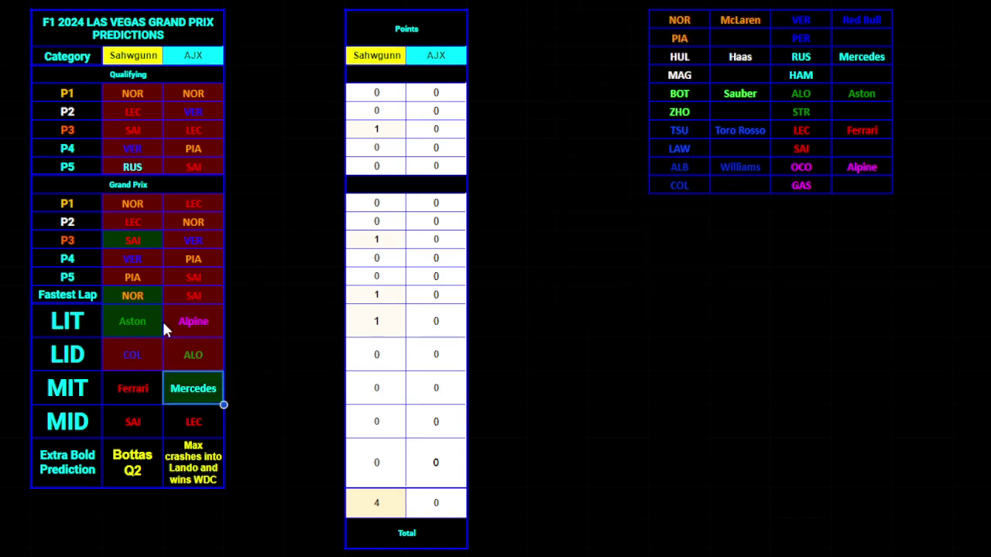
pyautogui.click(137, 383)
pyautogui.click(573, 0)
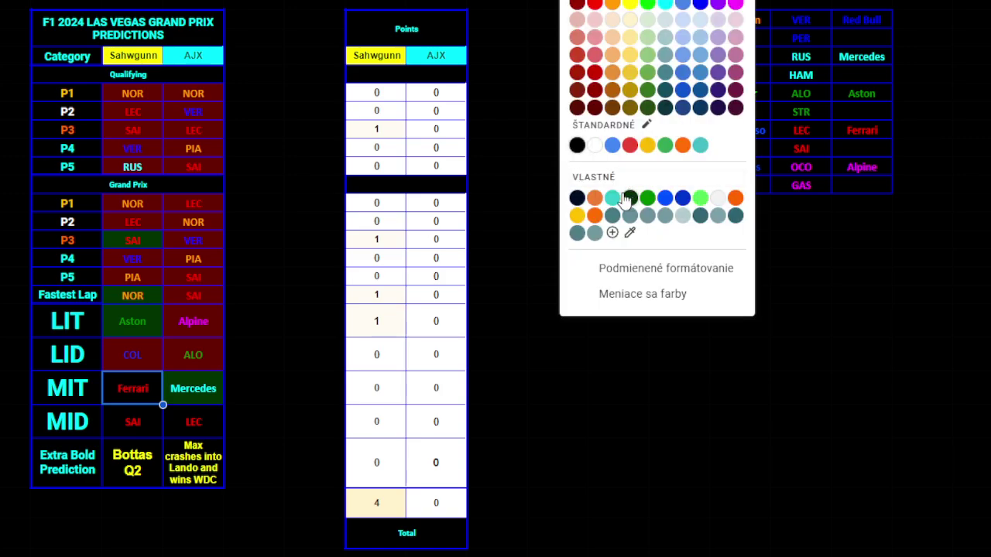
pyautogui.click(595, 107)
pyautogui.click(595, 109)
# - Set the second player's MIT points to 1
pyautogui.click(419, 387)
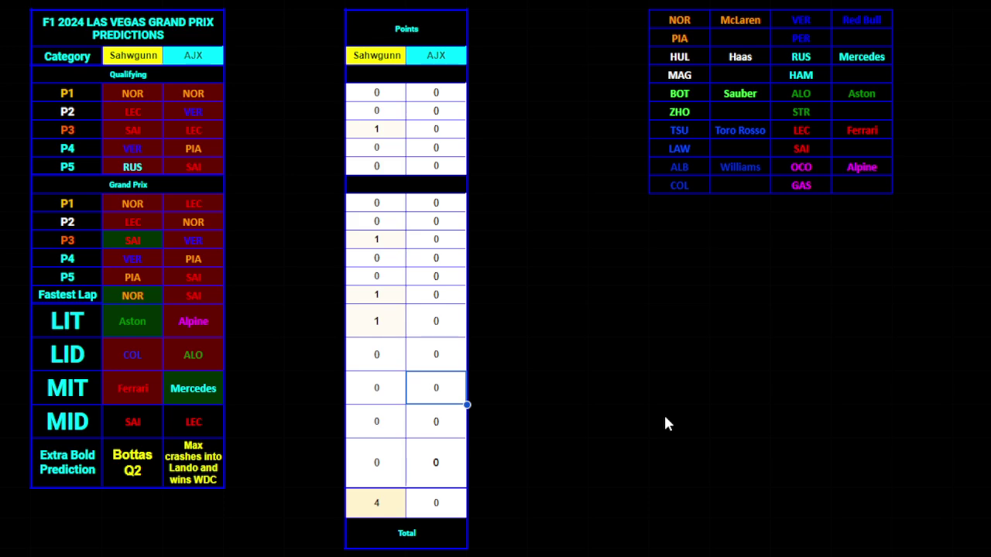
pyautogui.write('1')
pyautogui.press('Return')
pyautogui.click(306, 419)
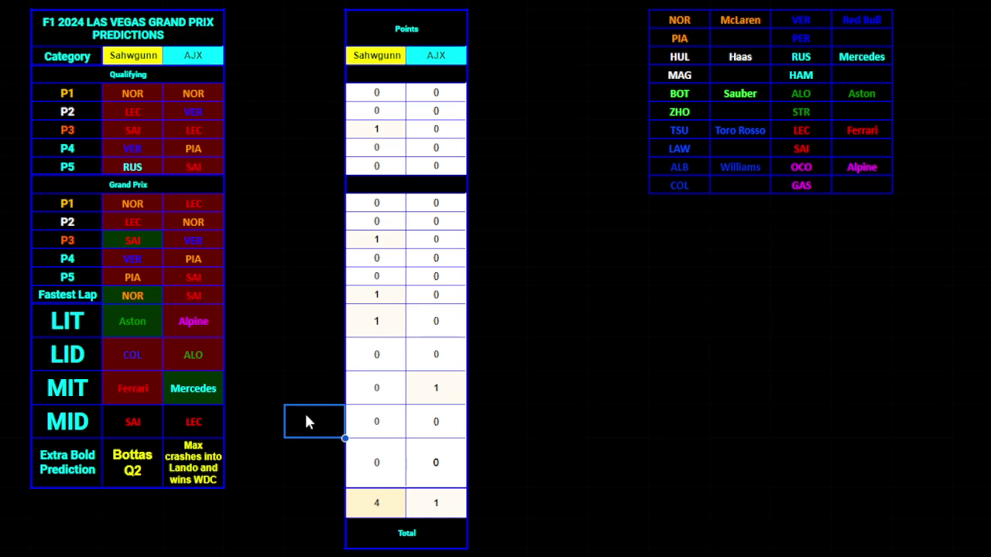
# - Fill both MID picks, SAI and LEC, with dark red
pyautogui.click(144, 416)
pyautogui.keyDown('shift'); pyautogui.click(180, 425); pyautogui.keyUp('shift')
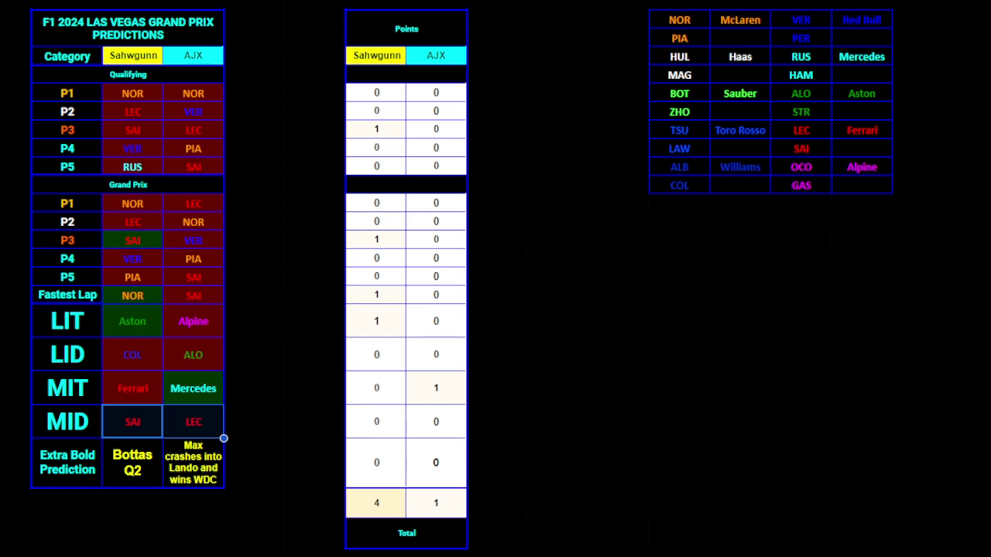
pyautogui.click(588, 2)
pyautogui.click(589, 108)
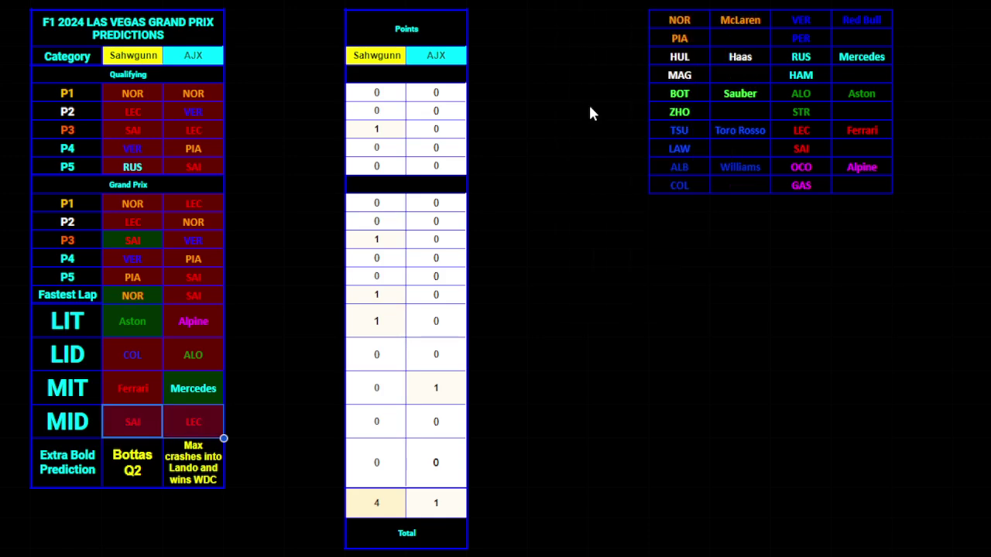
pyautogui.click(281, 408)
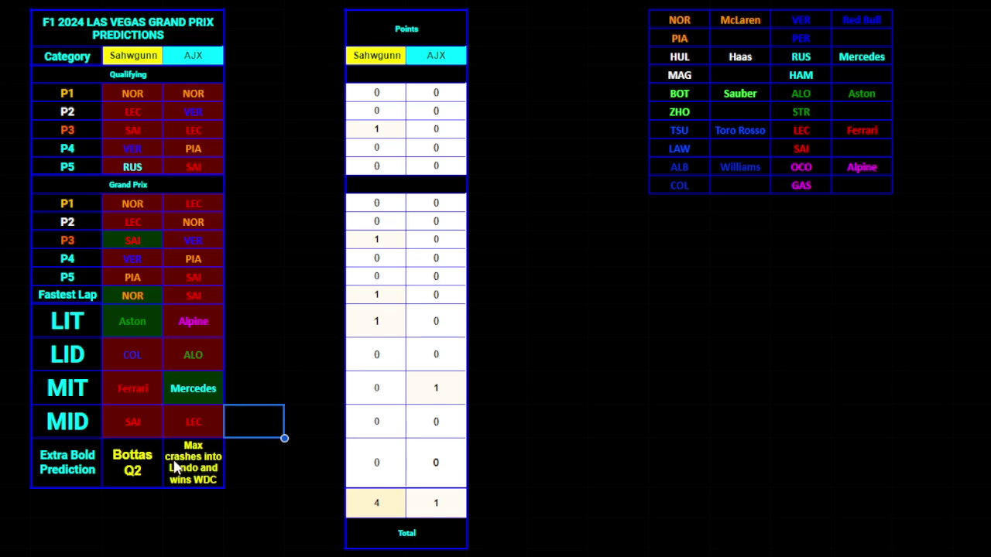
# - Fill both players' Extra Bold Prediction cells with dark red
pyautogui.click(150, 473)
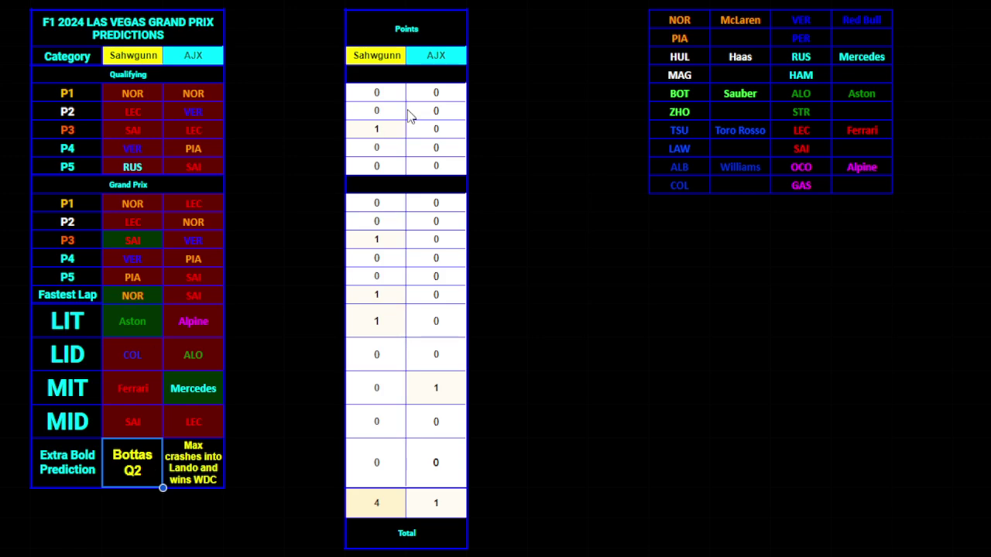
pyautogui.click(573, 1)
pyautogui.click(596, 109)
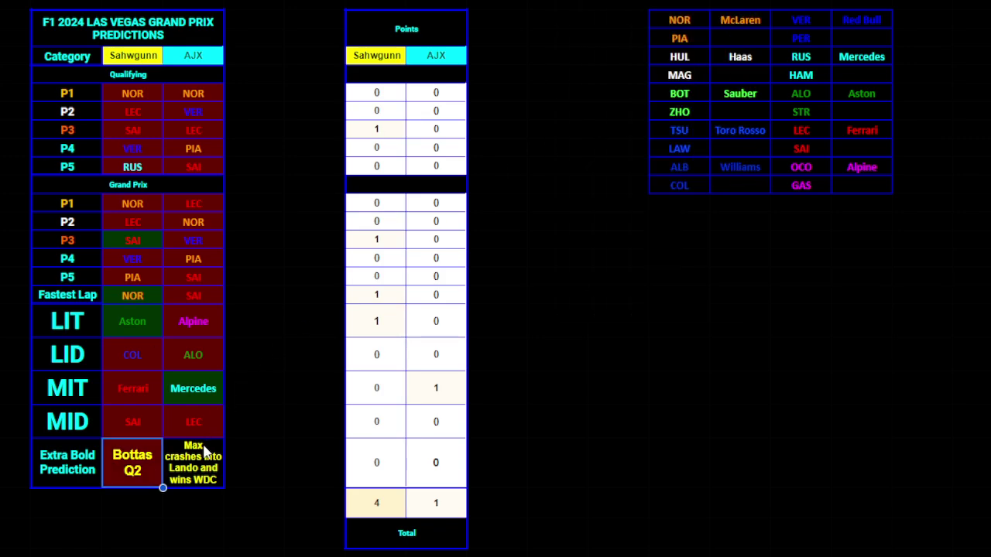
pyautogui.press('Right')
pyautogui.click(573, 2)
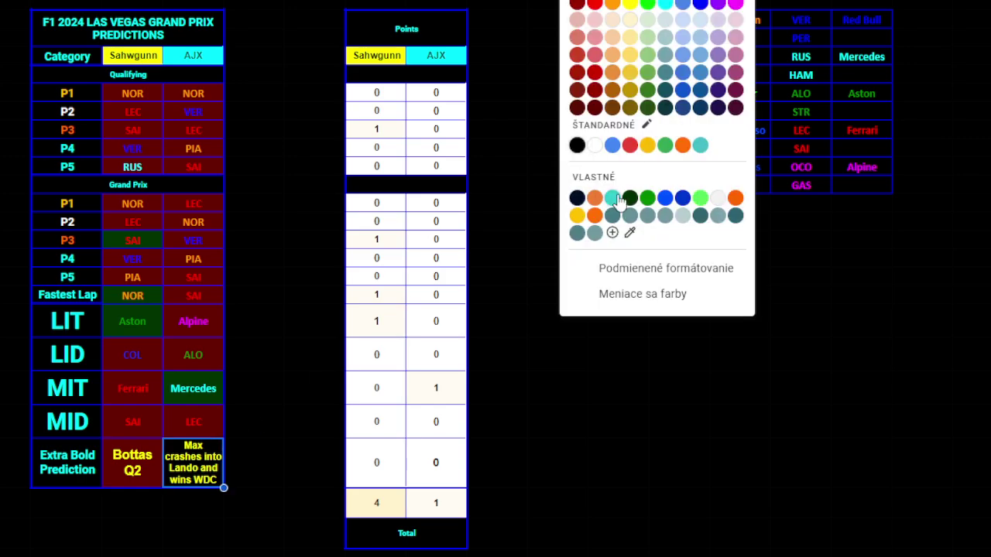
pyautogui.click(594, 106)
pyautogui.click(659, 400)
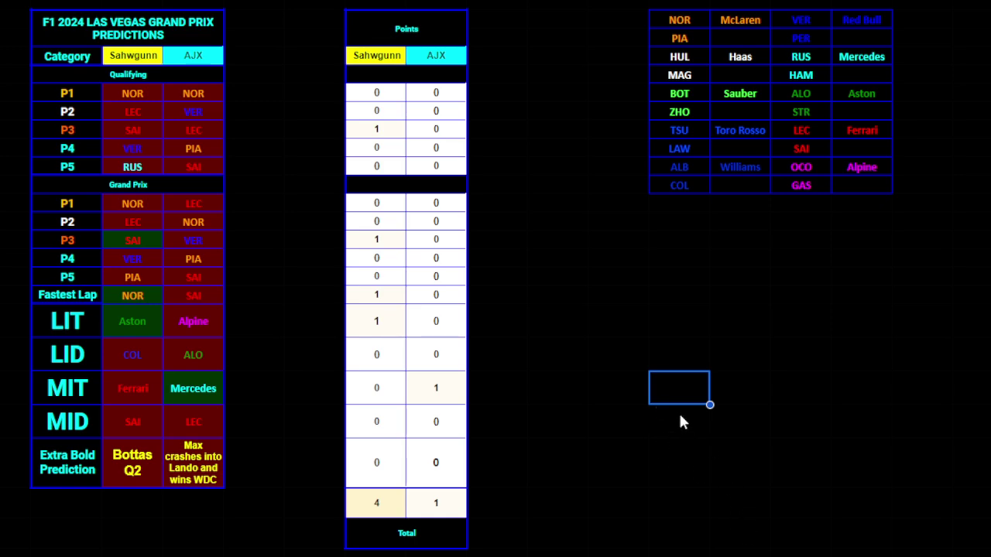
pyautogui.moveTo(582, 291)
pyautogui.mouseDown()
pyautogui.moveTo(826, 428)
pyautogui.moveTo(844, 459)
pyautogui.moveTo(821, 349)
pyautogui.moveTo(816, 453)
pyautogui.moveTo(704, 413)
pyautogui.moveTo(808, 359)
pyautogui.moveTo(793, 420)
pyautogui.mouseUp()
pyautogui.click(945, 384)
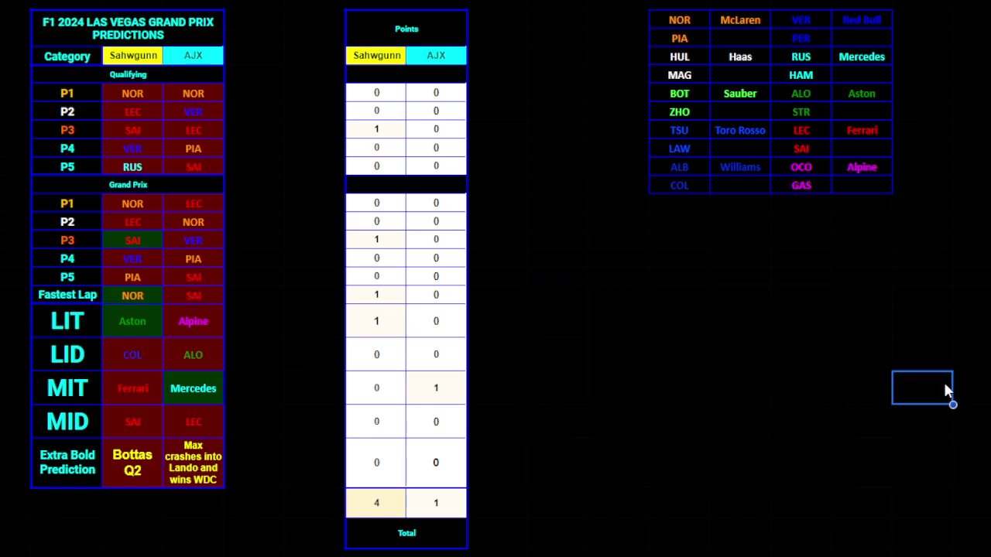